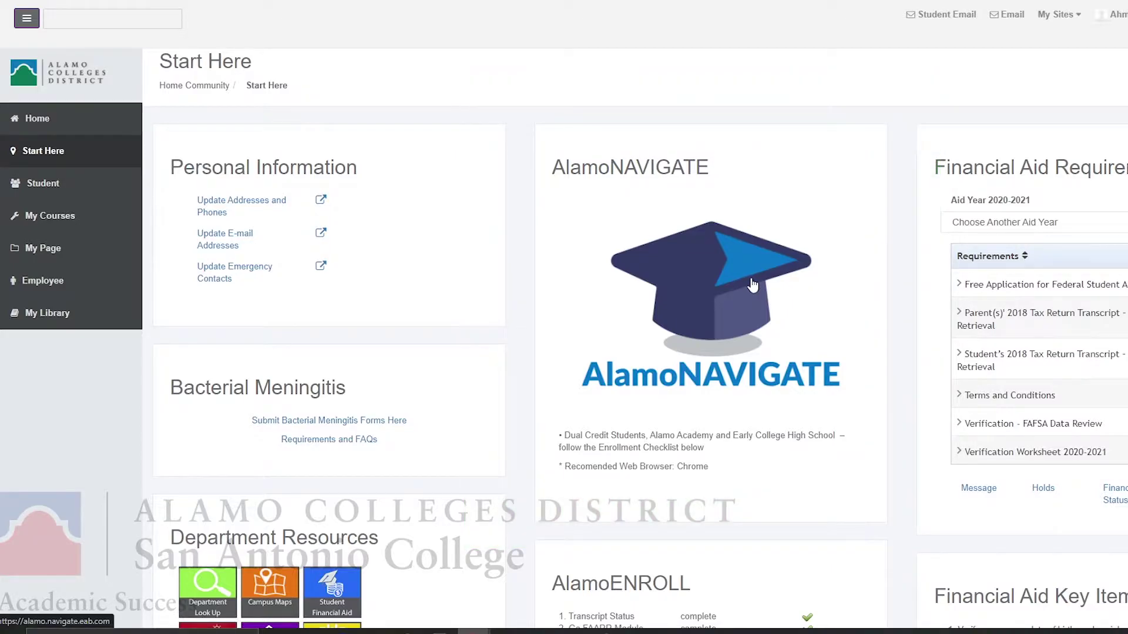
- Launch AlamoNAVIGATE from the ACES Start Here page to reach the Navigate home dashboard
left_click(752, 285)
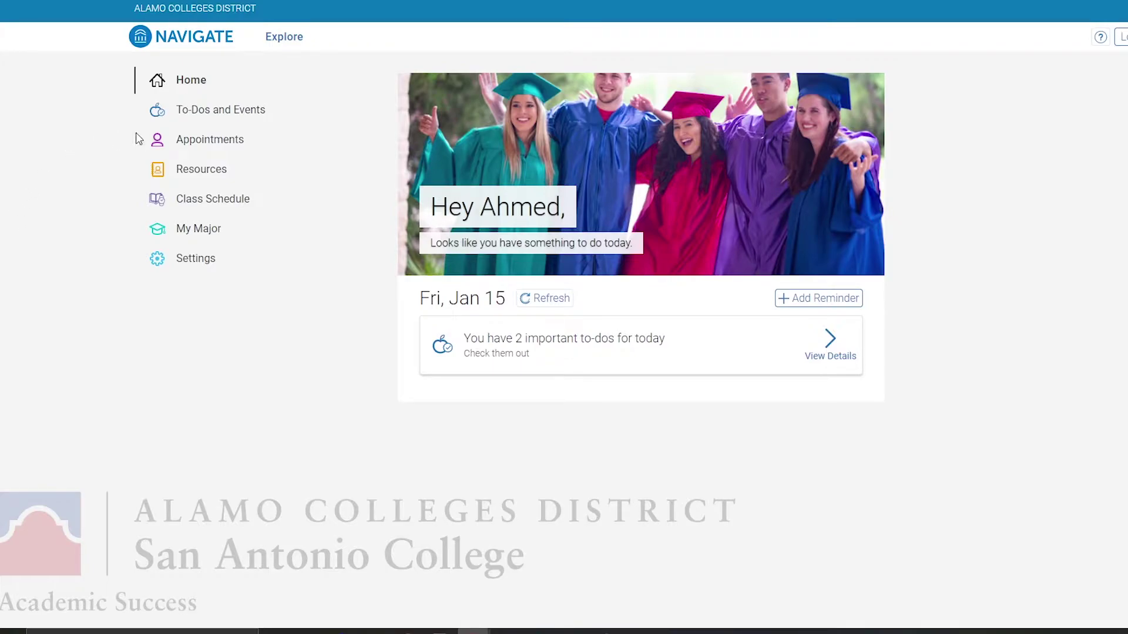
- Start a new appointment from Appointments and set its type to Tutoring
left_click(193, 144)
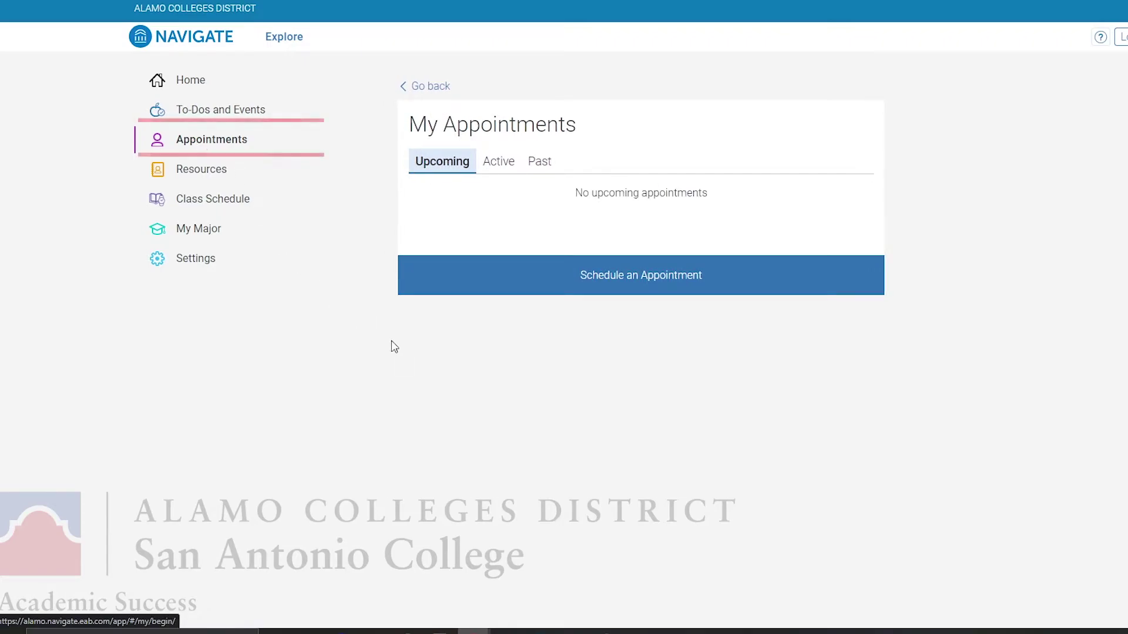
left_click(609, 292)
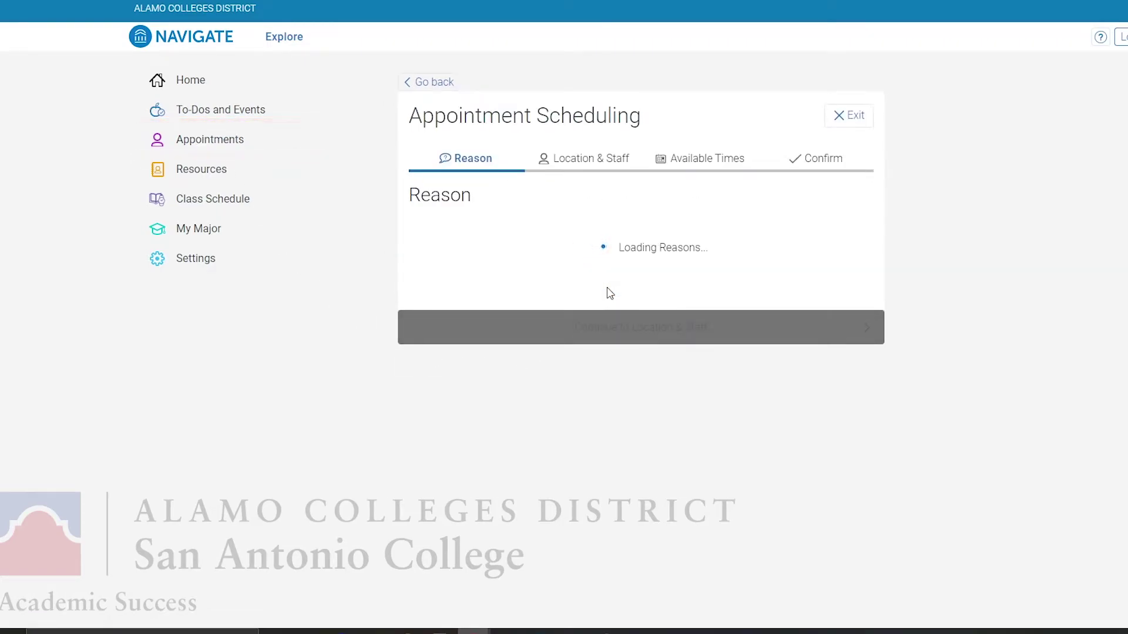
left_click(855, 250)
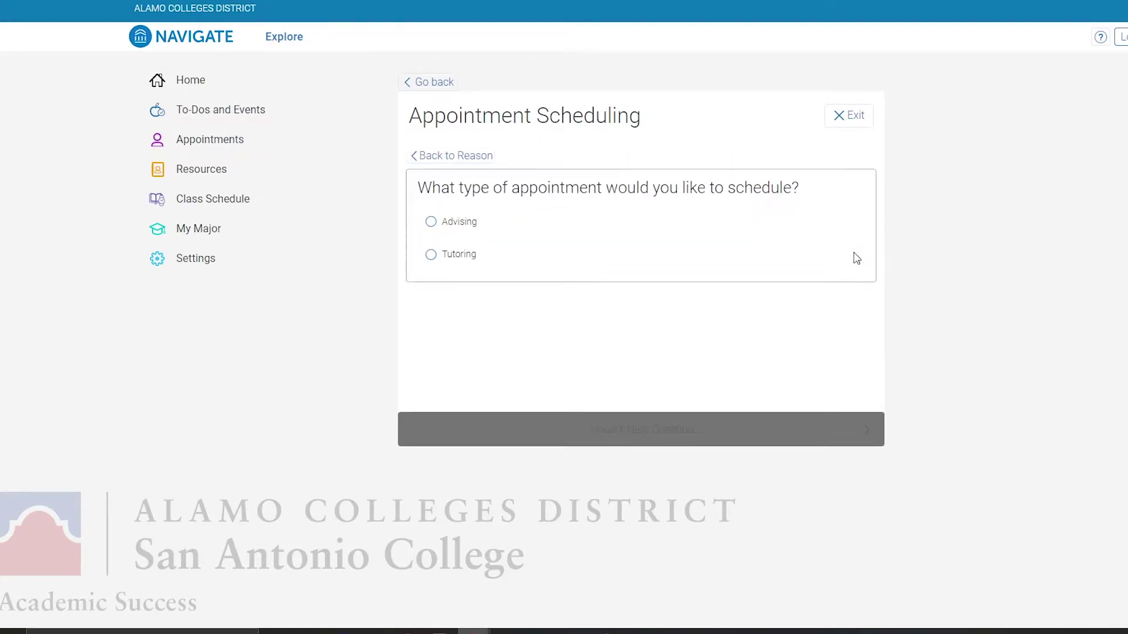
left_click(467, 222)
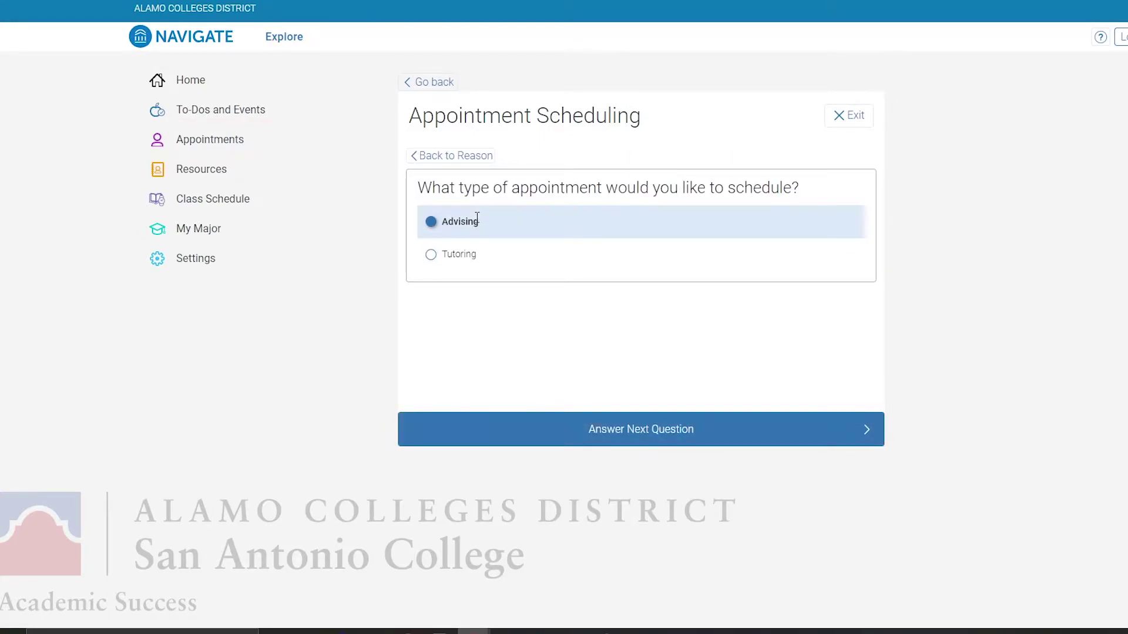
left_click(524, 268)
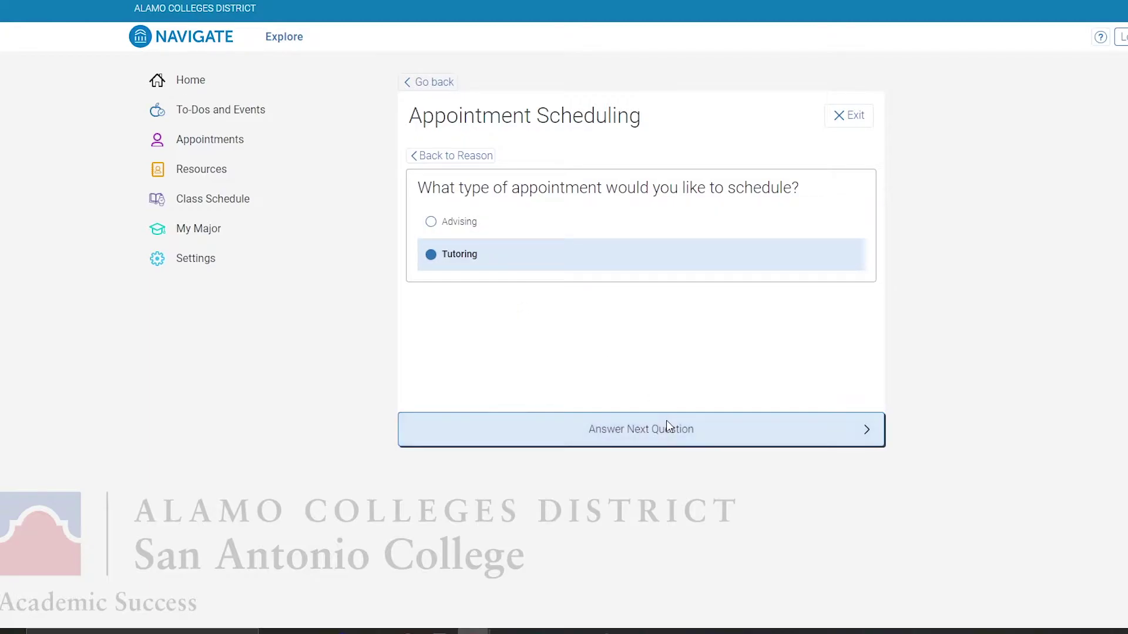
- Choose Tutoring - Writing as the service and complete the Reason step
left_click(769, 444)
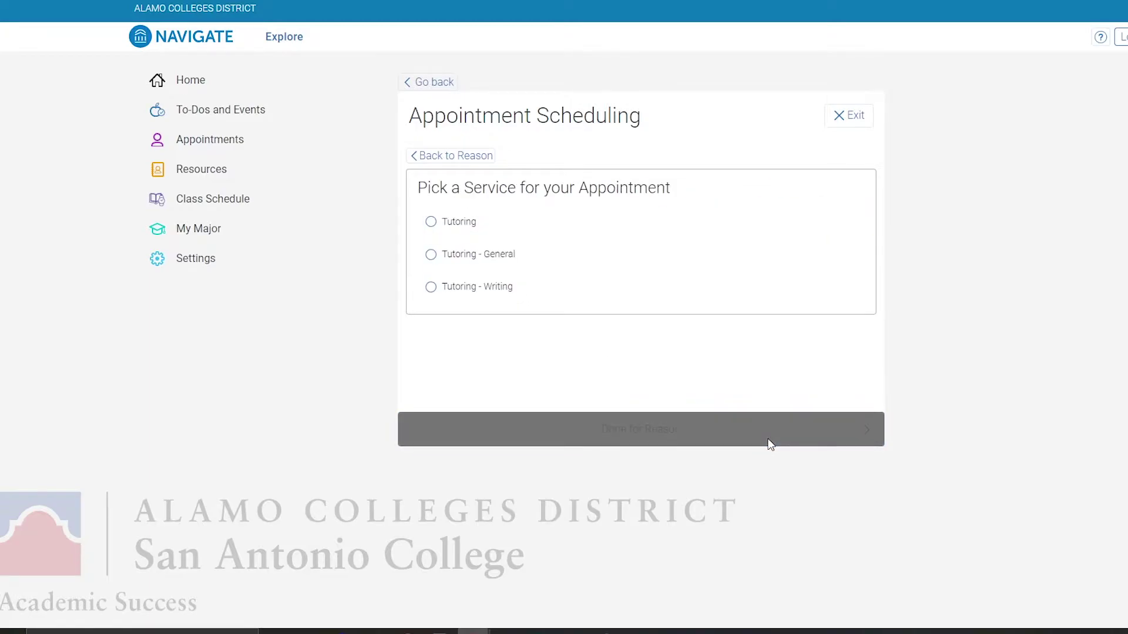
left_click(617, 265)
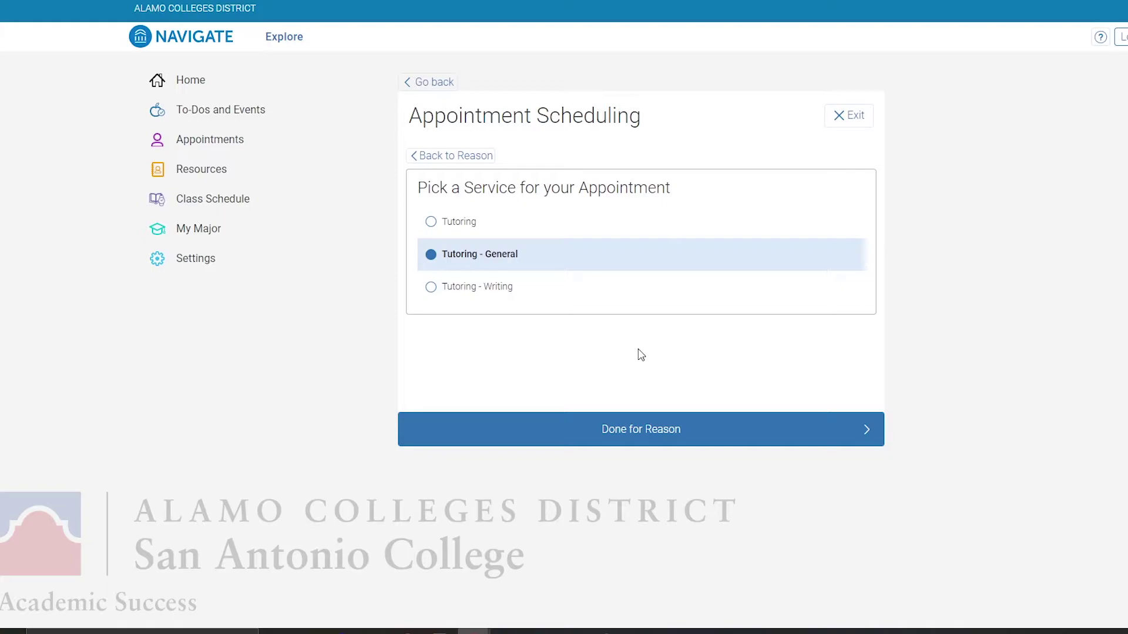
left_click(641, 294)
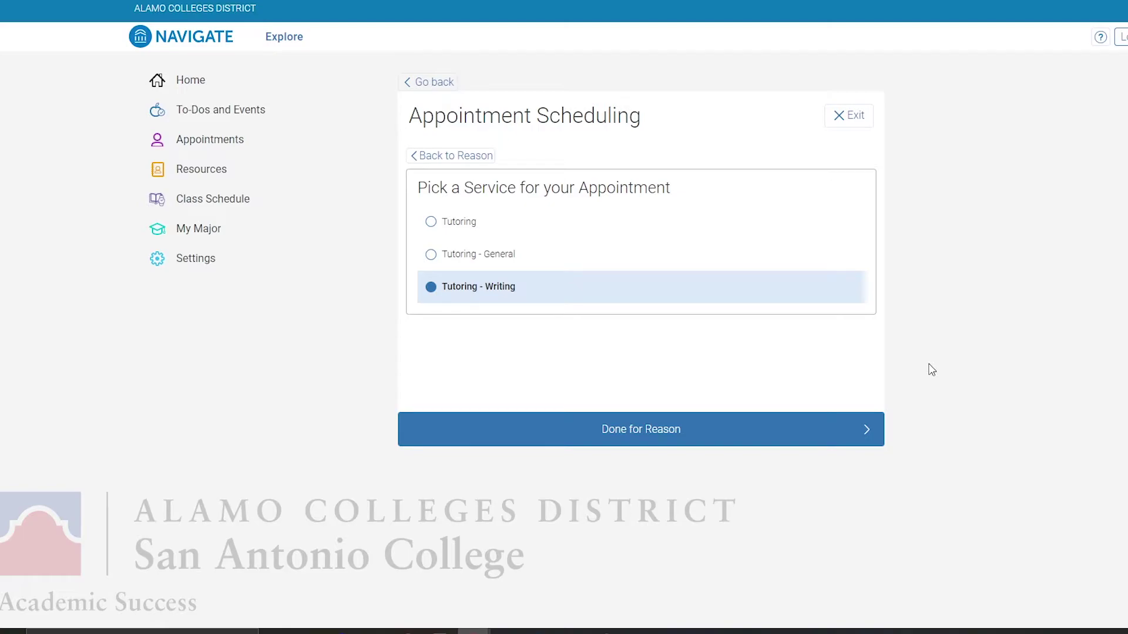
left_click(838, 422)
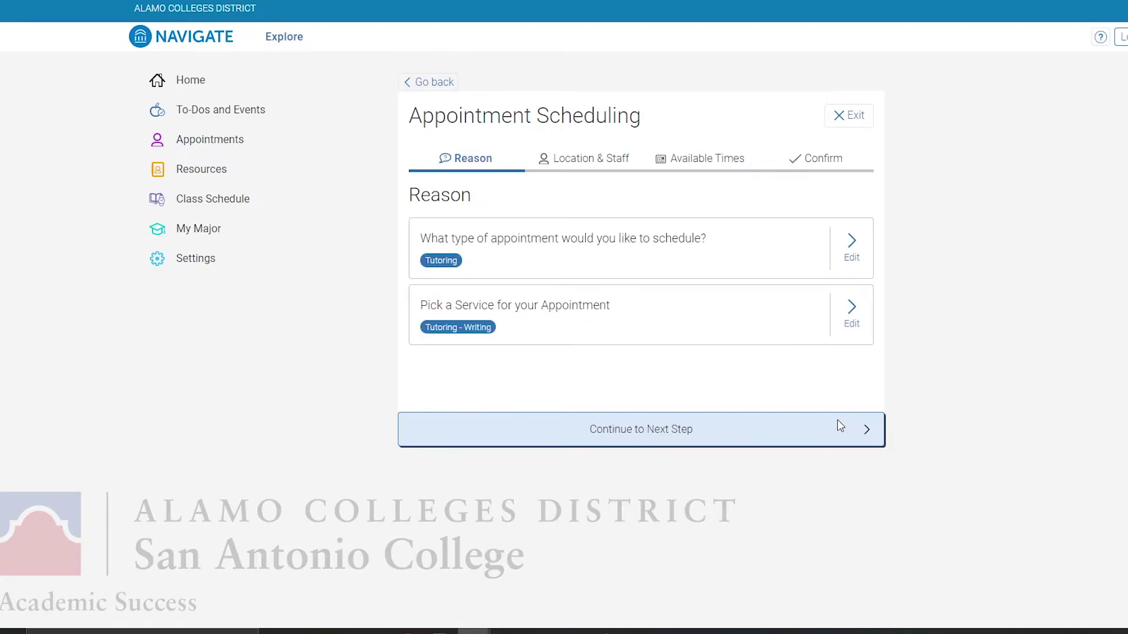
- Pick SAC - Remote Tutoring as the location and BIOL-2402 Human Anatomy & Physiology II as the course
left_click(837, 421)
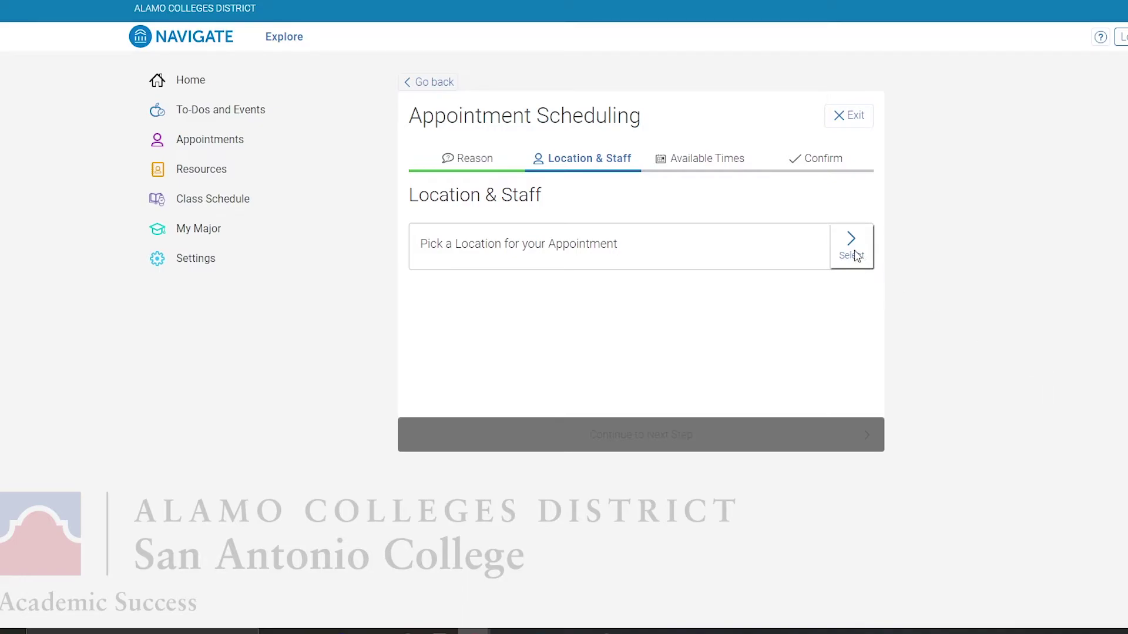
left_click(857, 256)
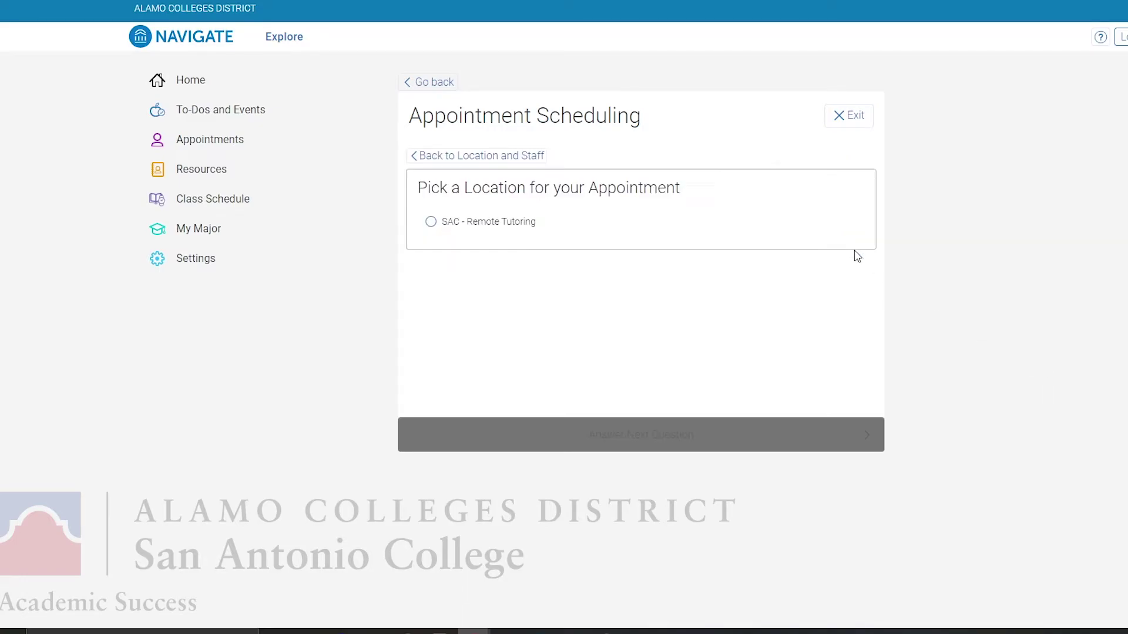
left_click(506, 219)
left_click(631, 430)
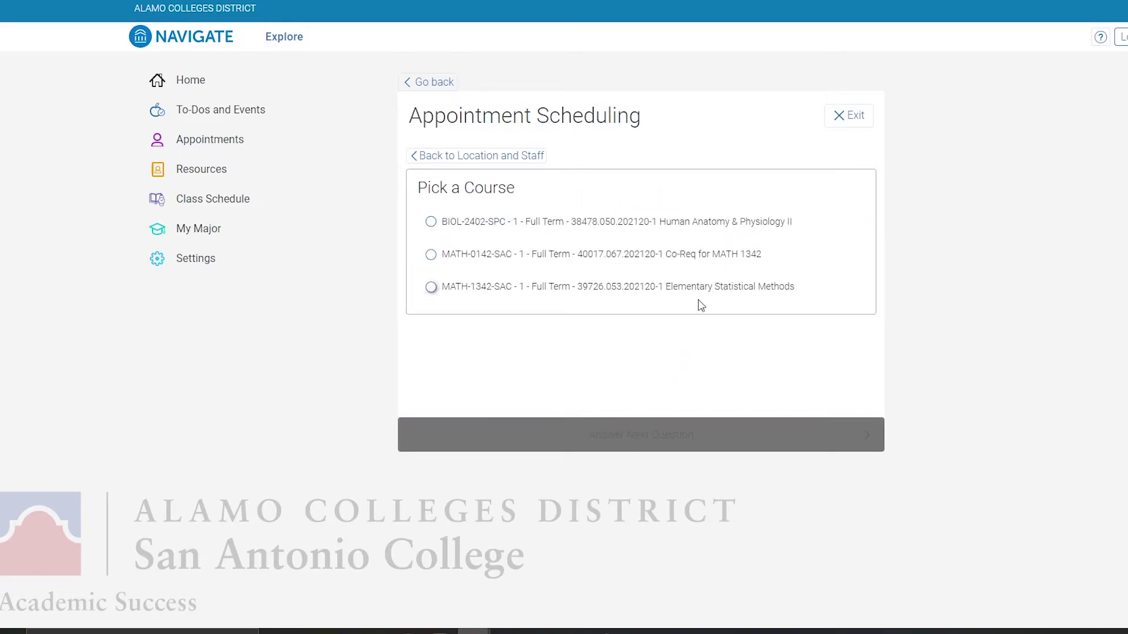
left_click(699, 225)
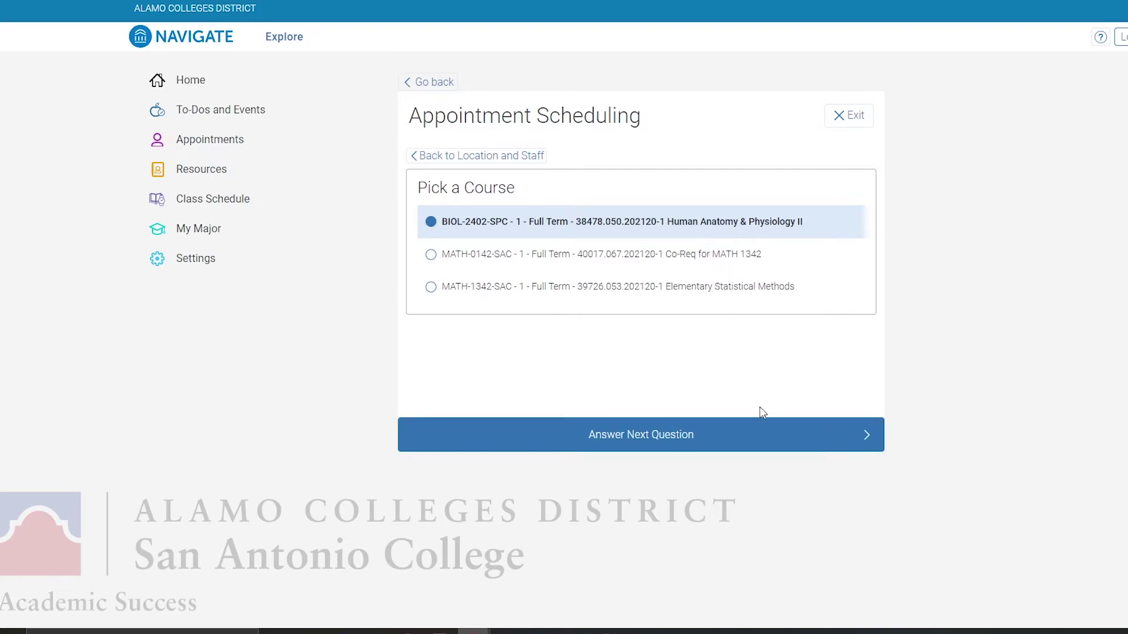
left_click(768, 434)
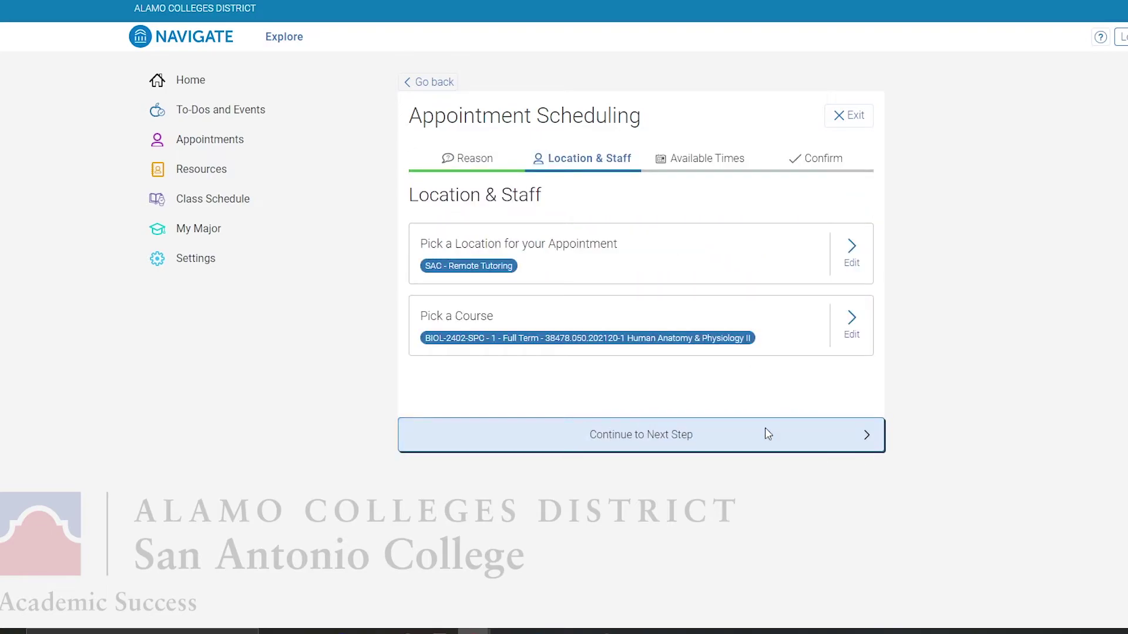
- From next week's availability, pick the Thursday 21 January 9:00 AM morning slot and continue to Confirm
left_click(768, 434)
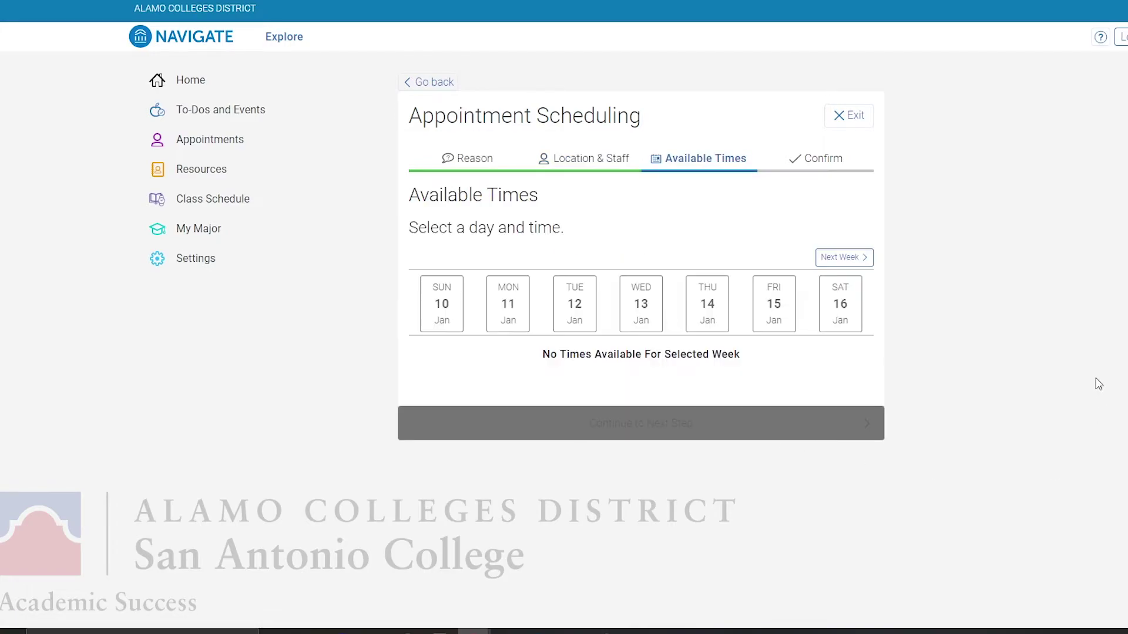
left_click(864, 258)
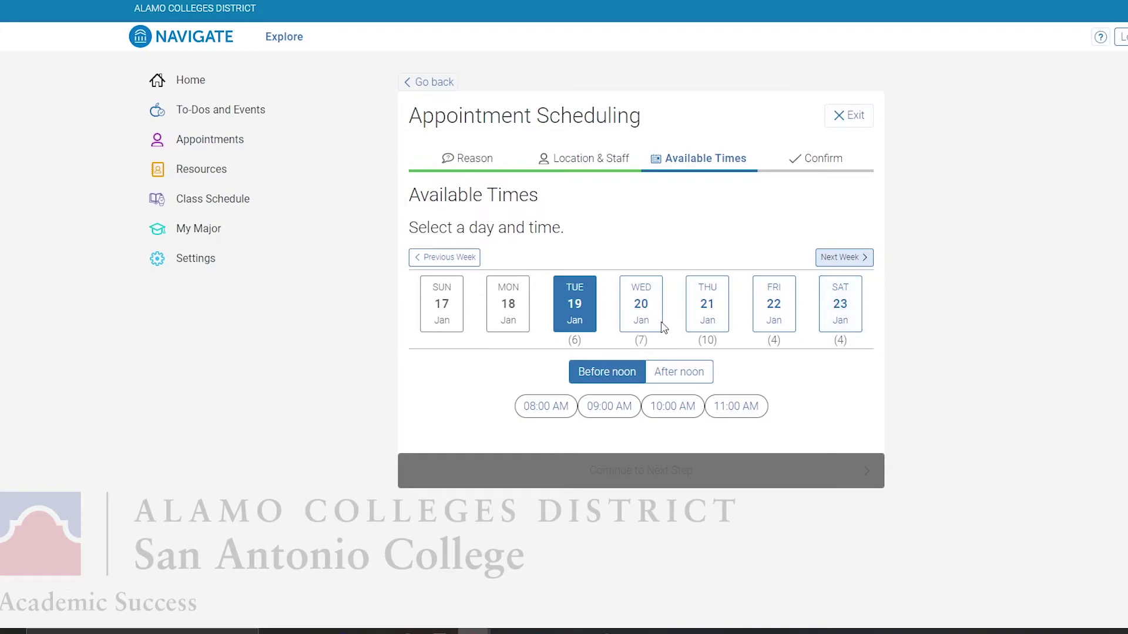
left_click(642, 305)
left_click(705, 310)
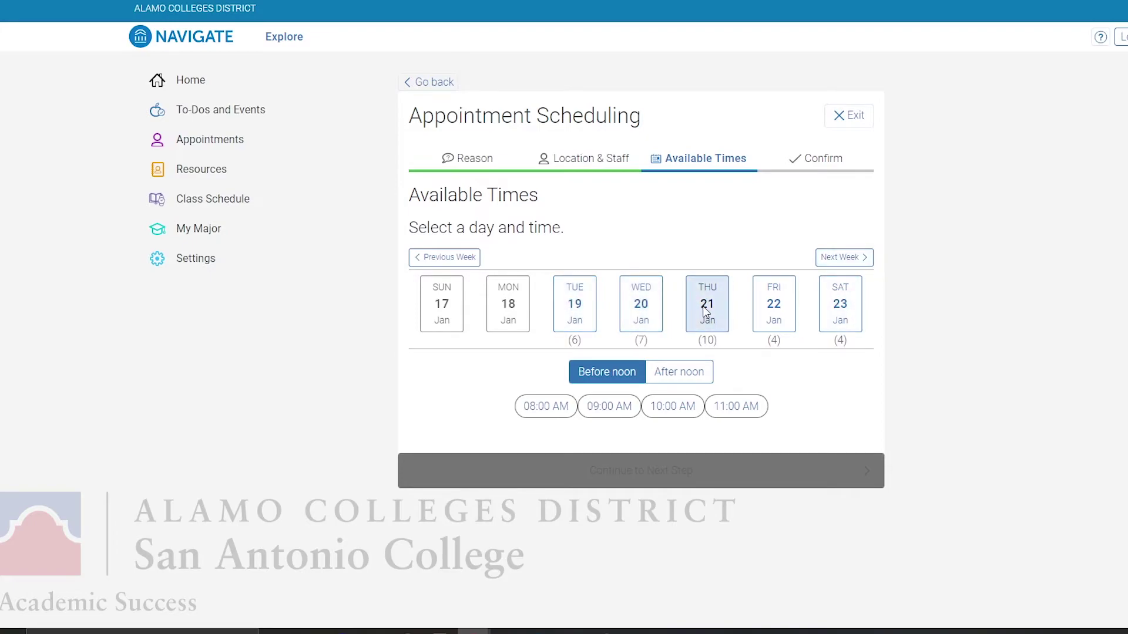
left_click(687, 375)
left_click(617, 376)
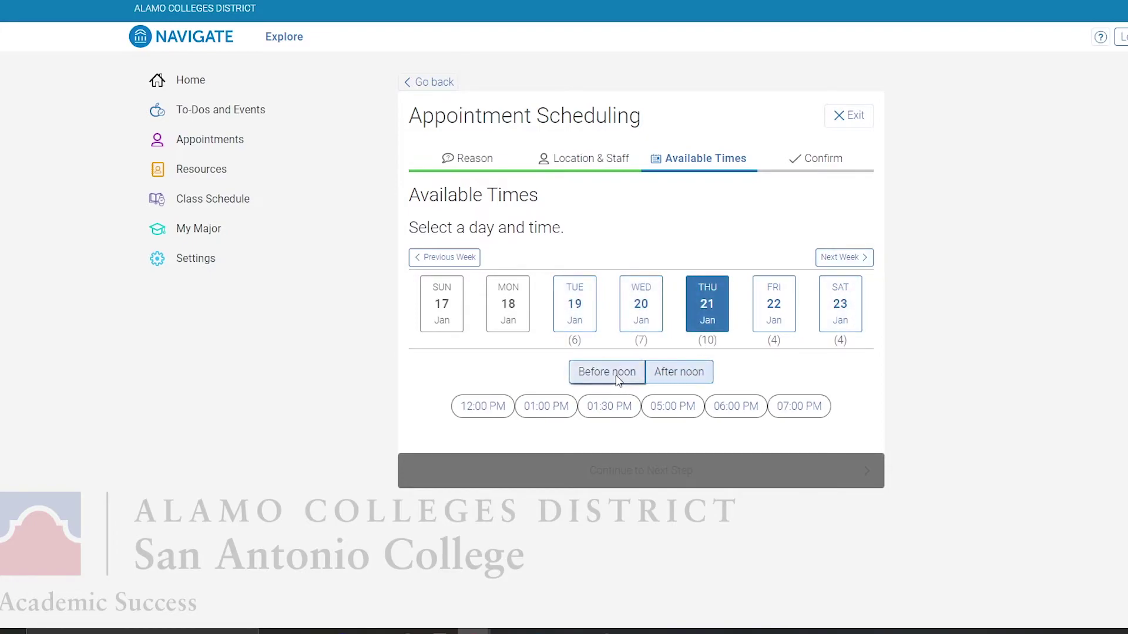
left_click(611, 407)
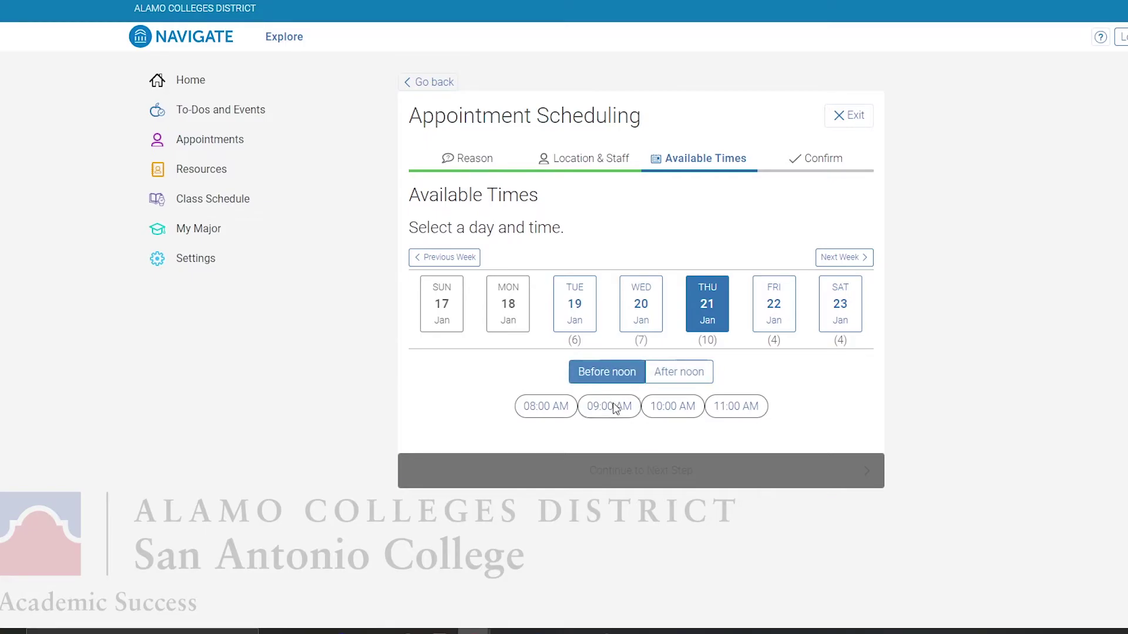
left_click(743, 473)
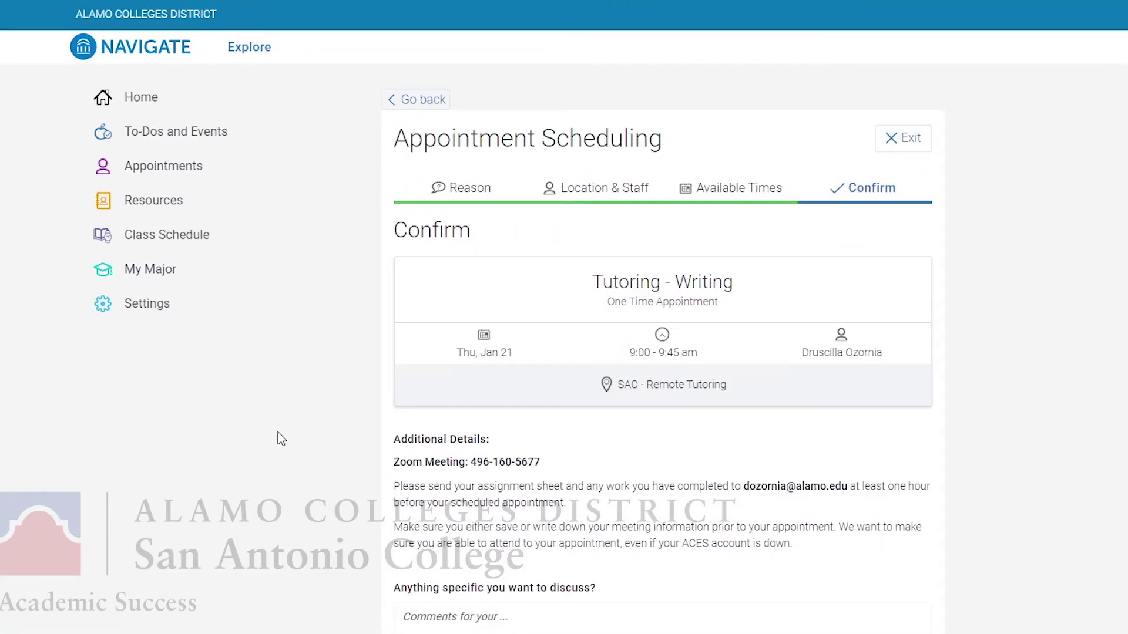
- Review the details, turn off the text-message reminder keeping email on, and confirm the appointment
scroll(279, 441, "down", 2)
scroll(281, 439, "up", 2)
scroll(662, 352, "down", 3)
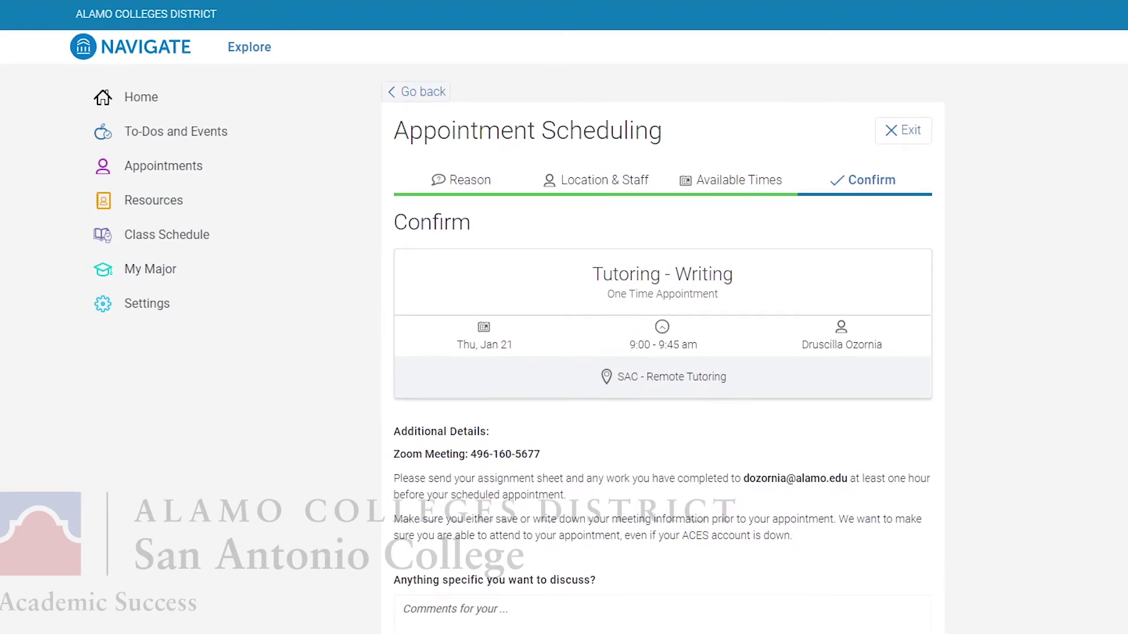
scroll(663, 352, "down", 1)
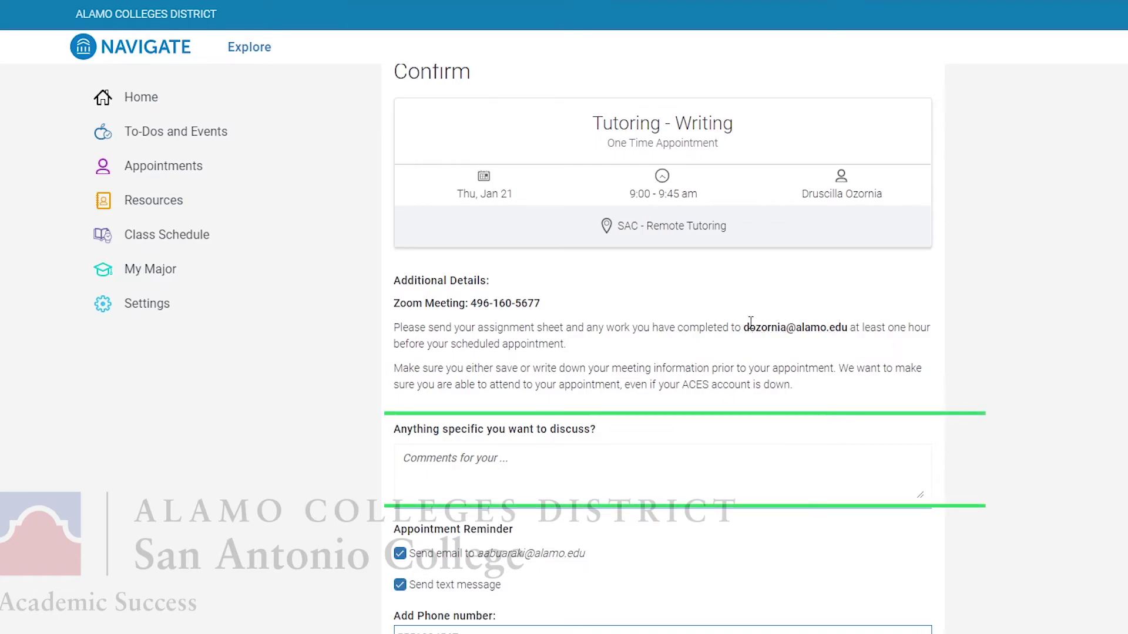
left_click(584, 473)
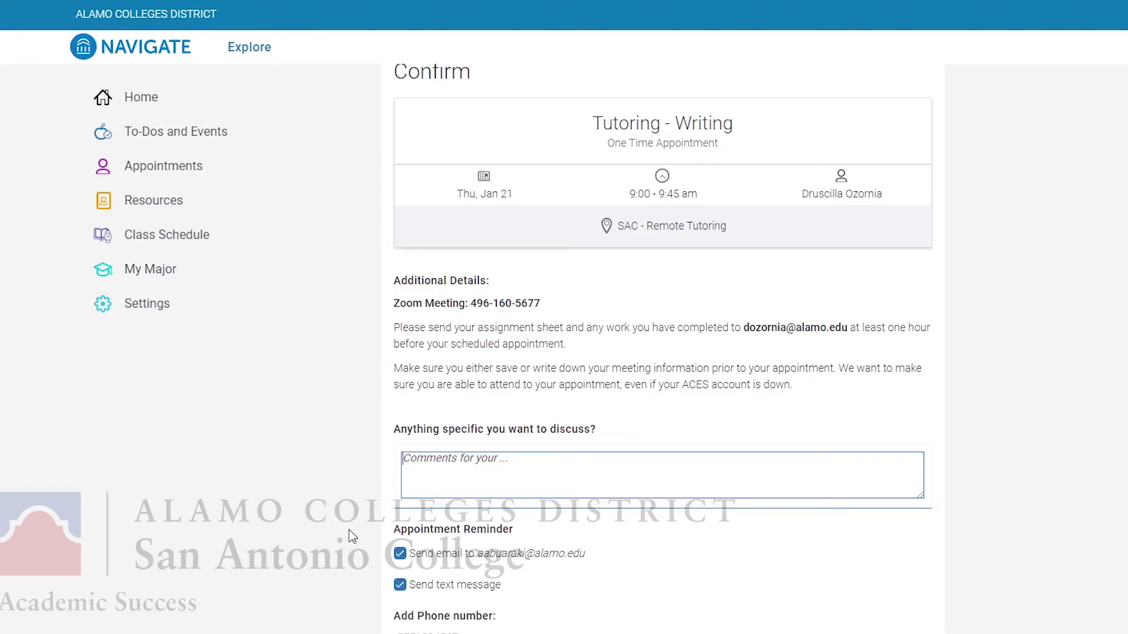
left_click(400, 553)
scroll(402, 588, "up", 1)
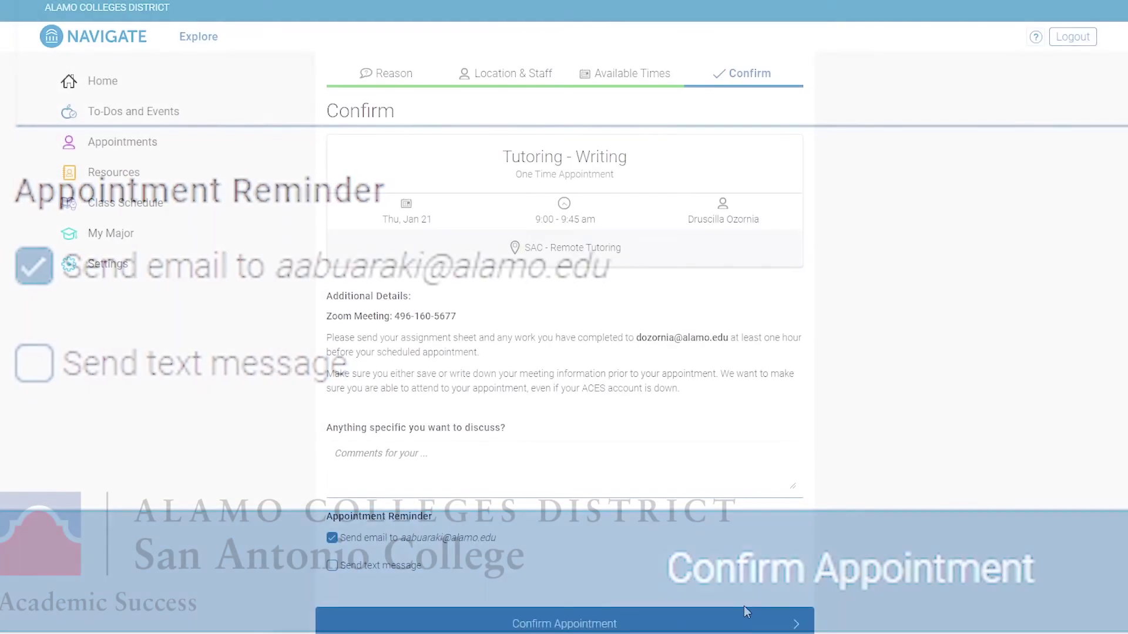
left_click(743, 614)
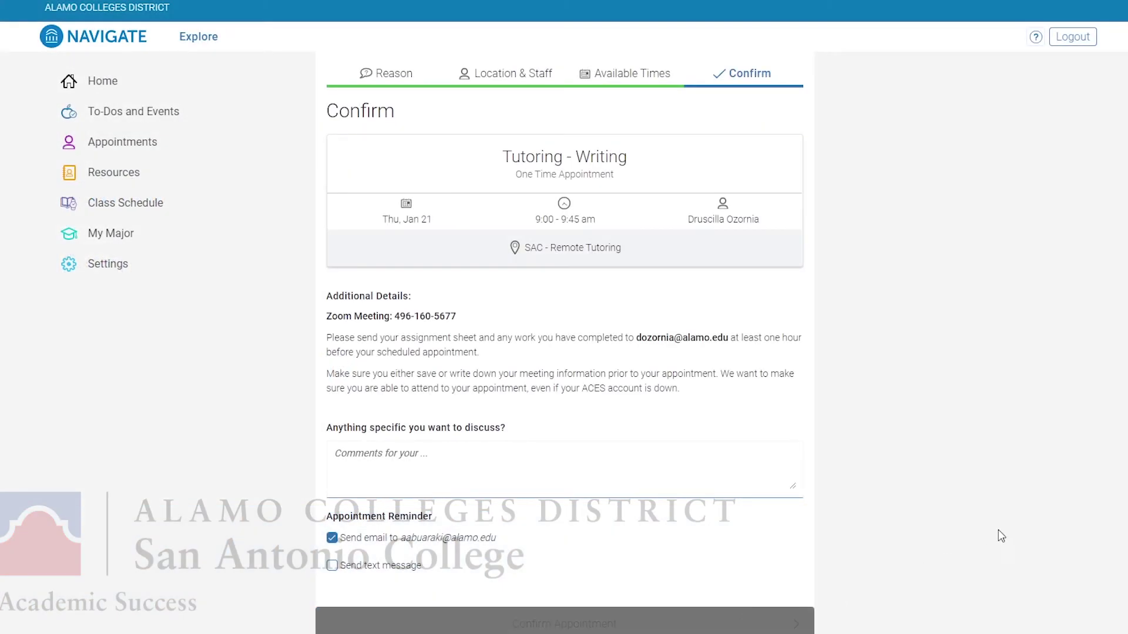